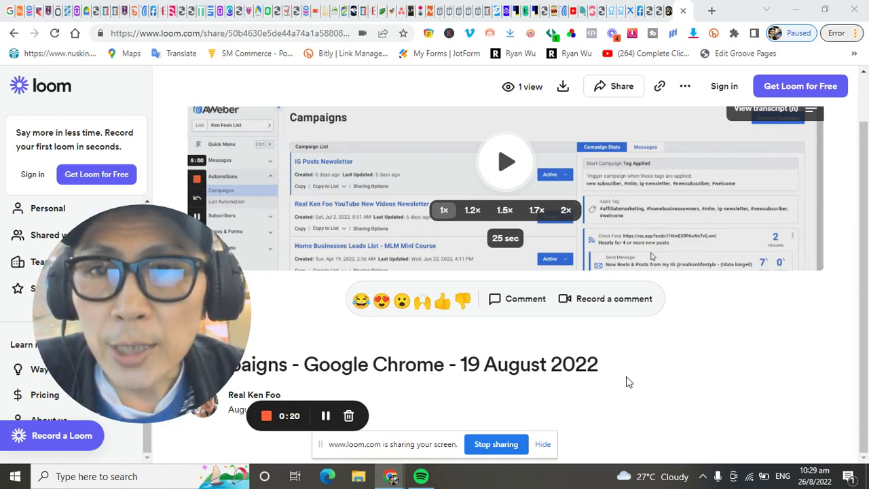
Switch to the RSS.app page of the Instagram profile's feed and look over its overview and latest post.
{"action": "left_click", "coordinate": [19, 12]}
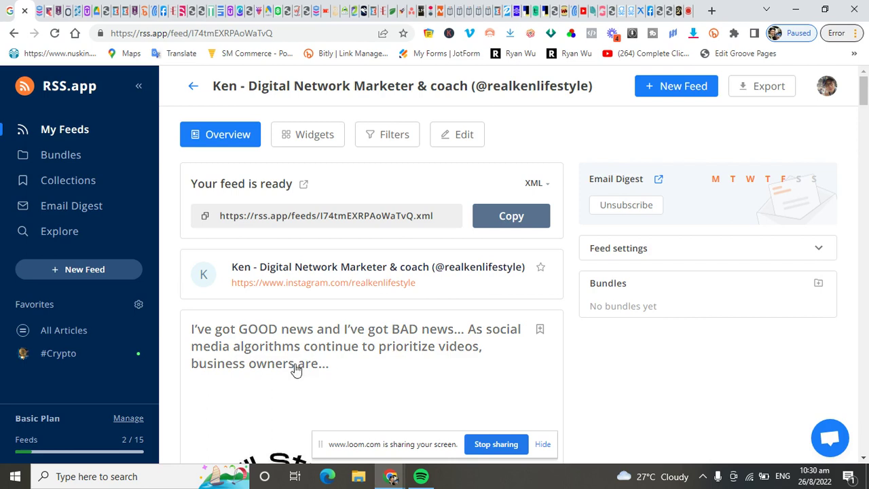
{"action": "scroll", "coordinate": [62, 355], "scroll_direction": "down", "scroll_amount": 2}
{"action": "scroll", "coordinate": [64, 421], "scroll_direction": "down", "scroll_amount": 1}
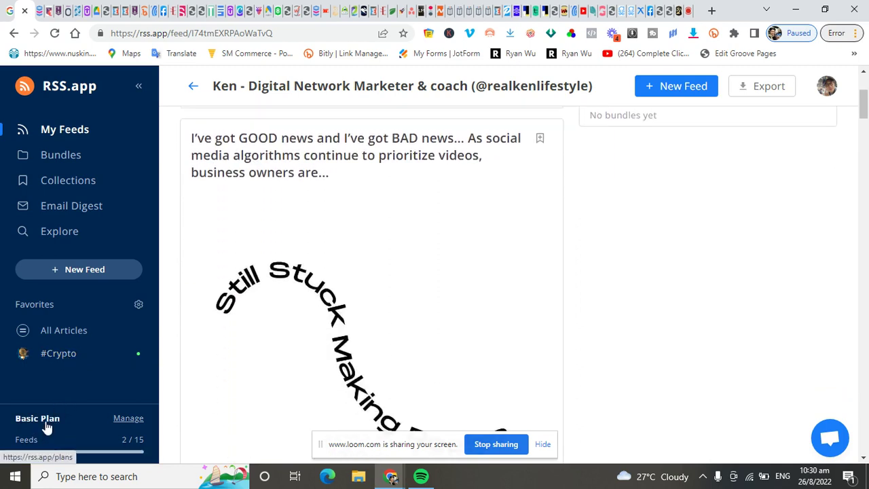
Examine the RSS.app subscription plans and their monthly prices, and return to the Instagram feed's overview.
{"action": "left_click", "coordinate": [128, 420]}
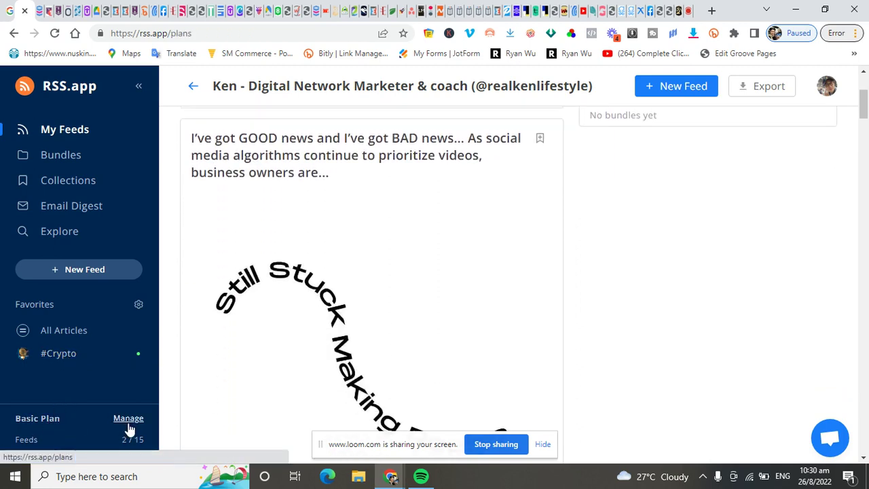
{"action": "scroll", "coordinate": [198, 388], "scroll_direction": "down", "scroll_amount": 1}
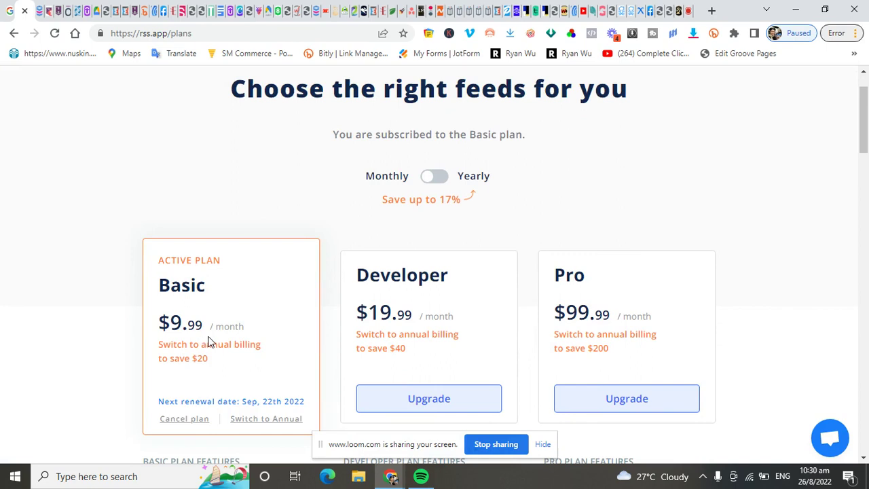
{"action": "scroll", "coordinate": [234, 354], "scroll_direction": "down", "scroll_amount": 1}
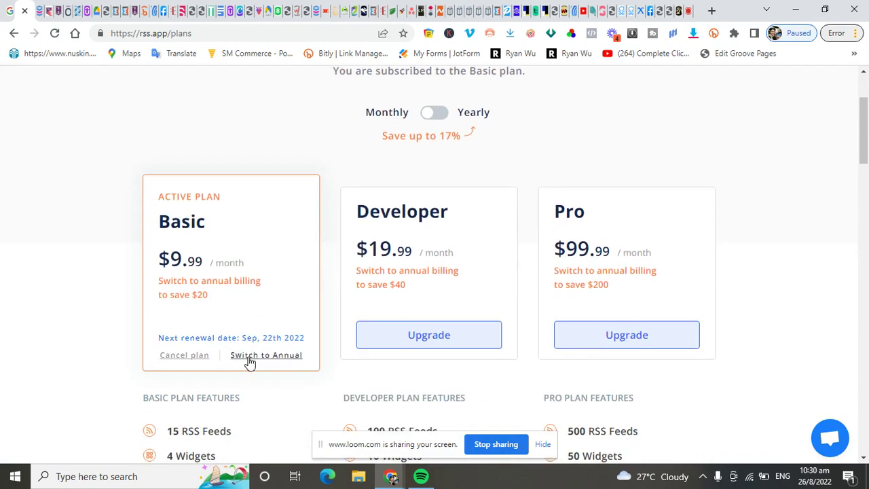
{"action": "scroll", "coordinate": [244, 362], "scroll_direction": "up", "scroll_amount": 1}
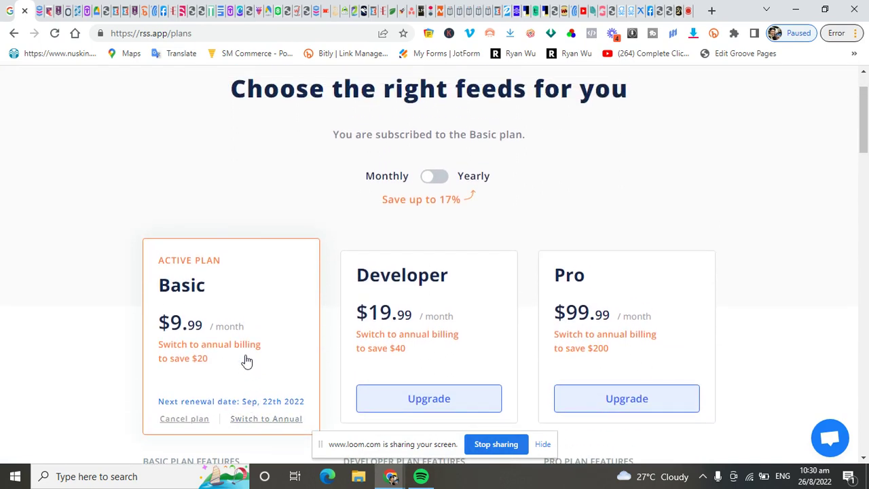
{"action": "scroll", "coordinate": [246, 362], "scroll_direction": "up", "scroll_amount": 1}
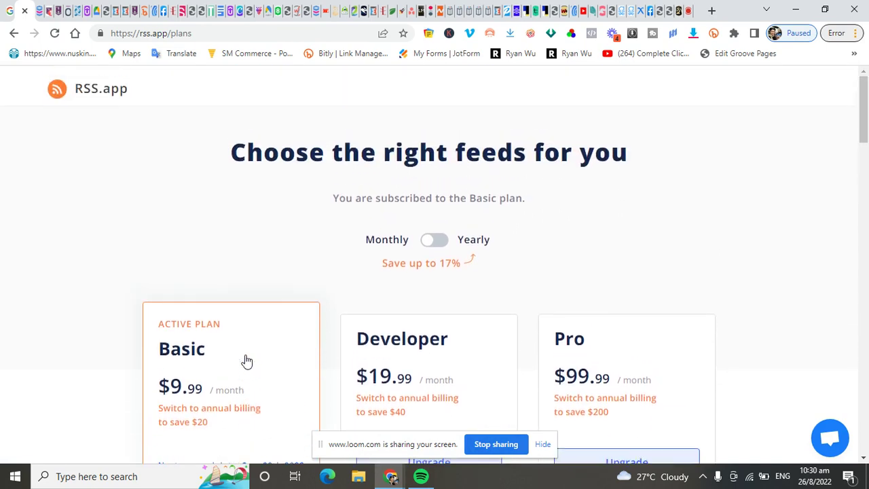
{"action": "left_click", "coordinate": [14, 33]}
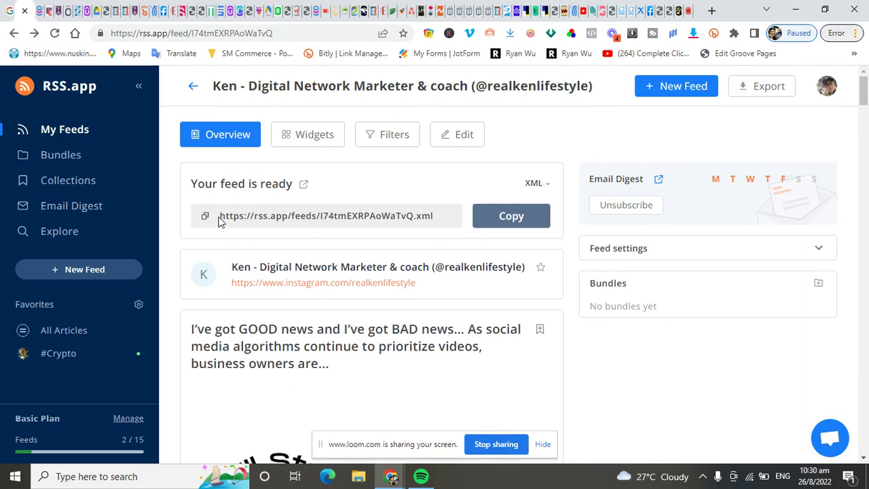
Copy the Instagram feed's XML URL and open the IG Posts Newsletter campaign in AWeber for editing.
{"action": "left_click_drag", "start_coordinate": [219, 219], "coordinate": [440, 224]}
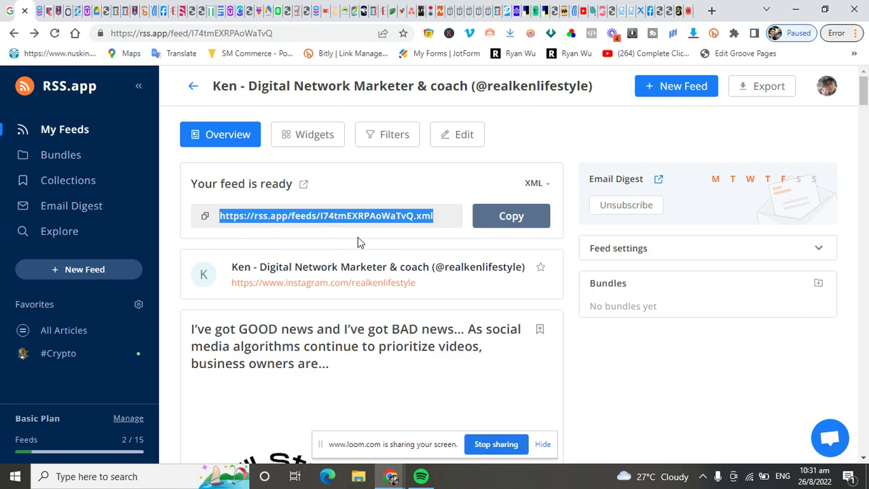
{"action": "left_click", "coordinate": [518, 223]}
{"action": "left_click", "coordinate": [154, 12]}
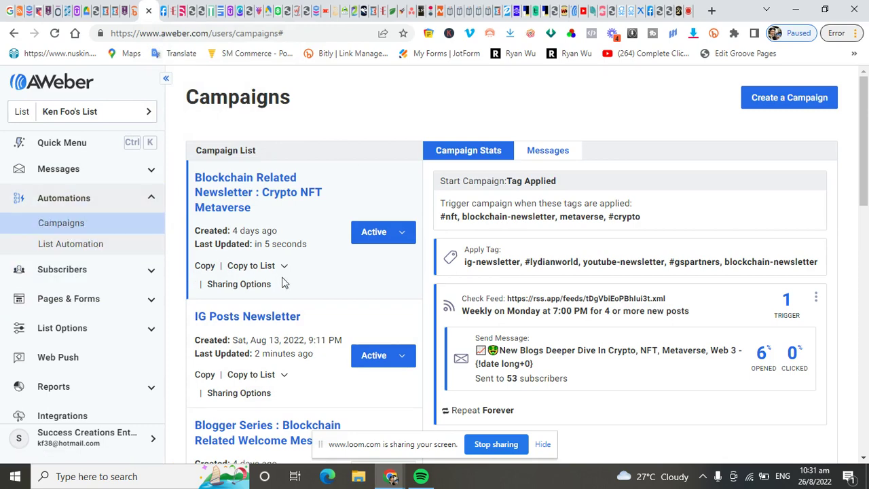
{"action": "scroll", "coordinate": [280, 292], "scroll_direction": "down", "scroll_amount": 1}
{"action": "left_click", "coordinate": [246, 256]}
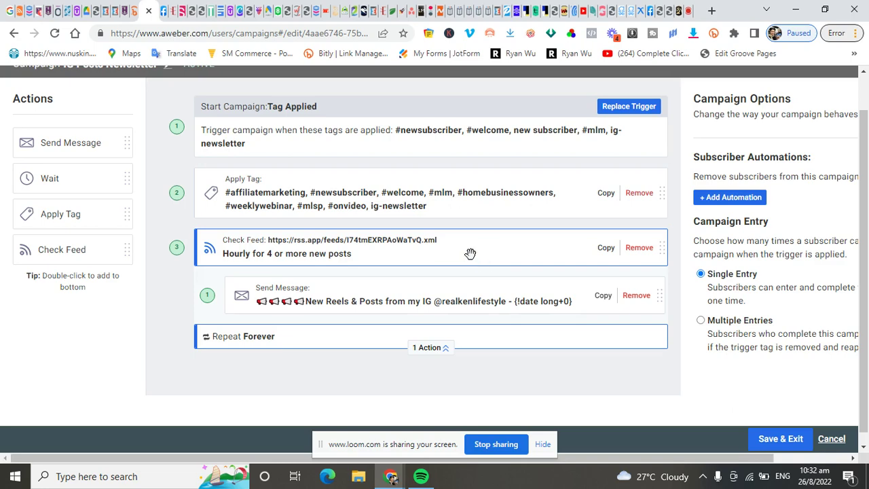
Review the settings of the campaign's Apply Tag and Check Feed actions, choosing Hourly as the feed frequency.
{"action": "left_click", "coordinate": [517, 213]}
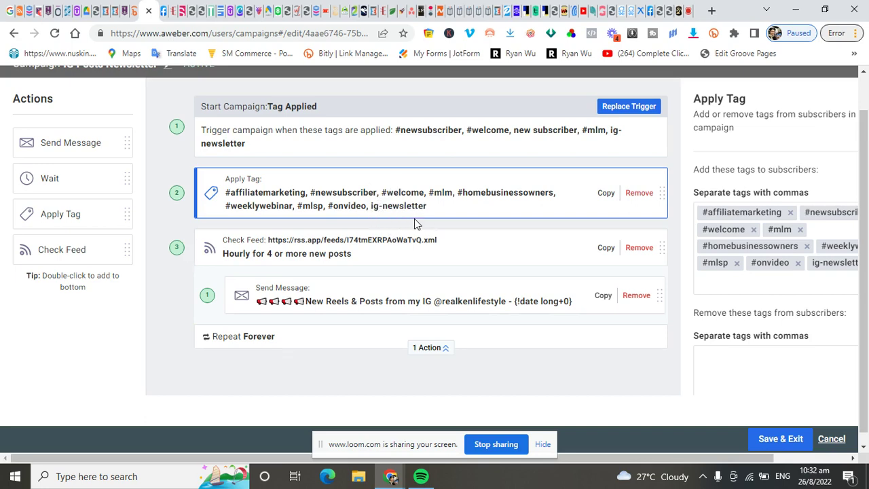
{"action": "left_click", "coordinate": [452, 261]}
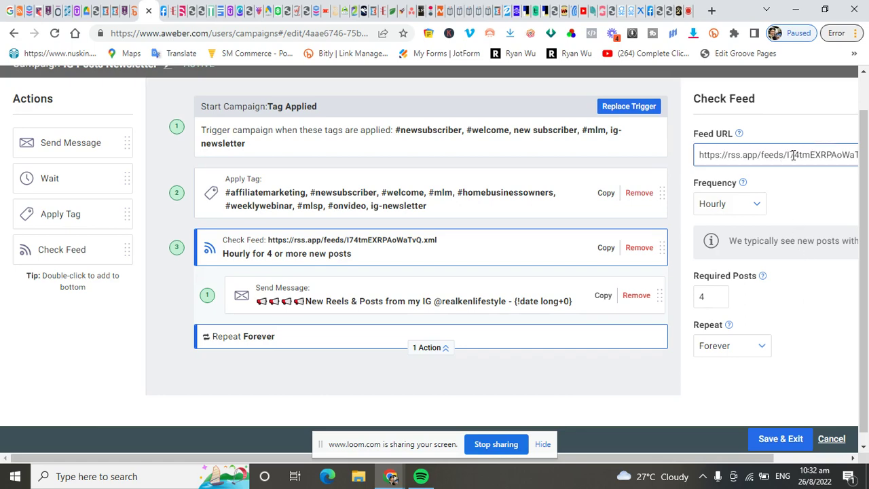
{"action": "left_click", "coordinate": [758, 212]}
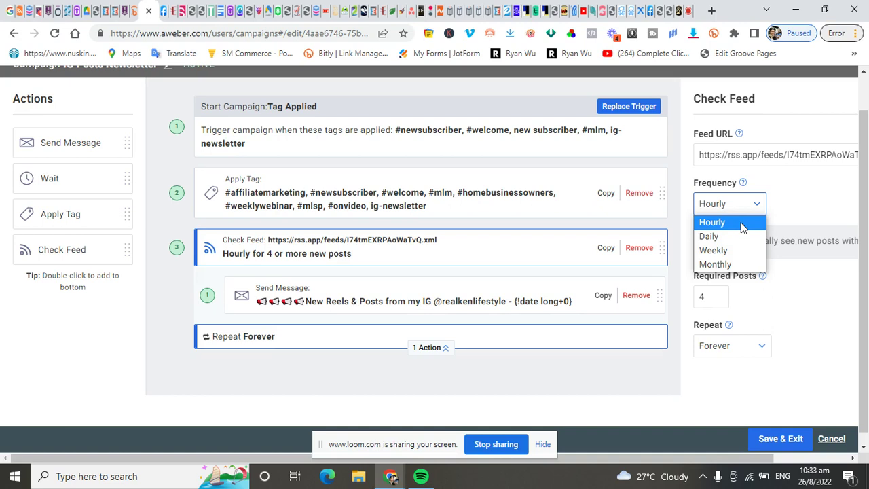
{"action": "left_click", "coordinate": [742, 227]}
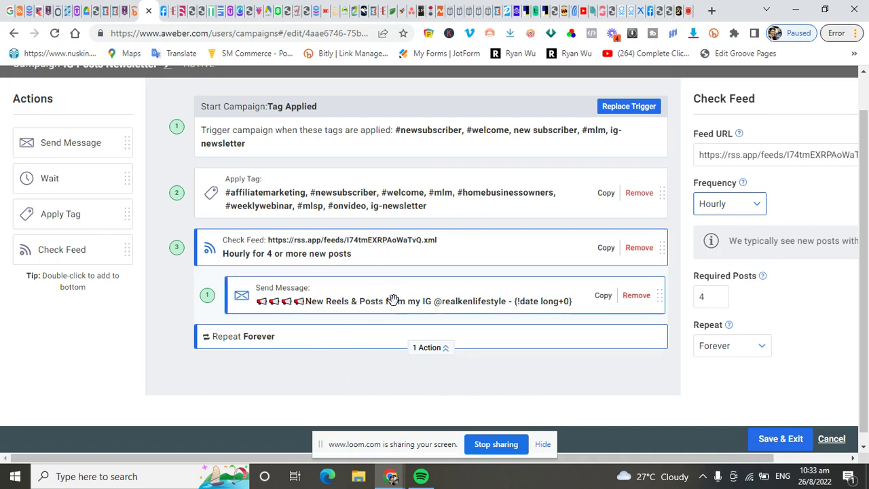
Open the campaign's New Reels & Posts email message in the editor and read through its body text.
{"action": "left_click", "coordinate": [428, 304]}
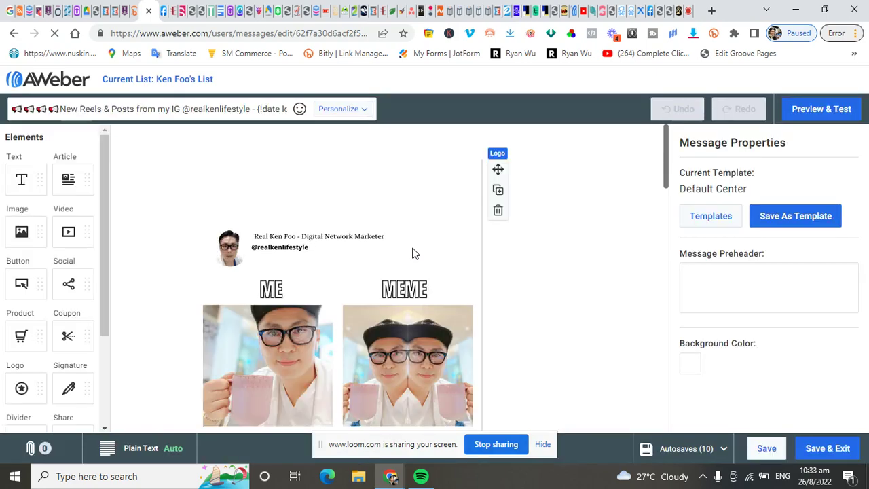
{"action": "scroll", "coordinate": [371, 329], "scroll_direction": "down", "scroll_amount": 2}
{"action": "scroll", "coordinate": [371, 329], "scroll_direction": "down", "scroll_amount": 5}
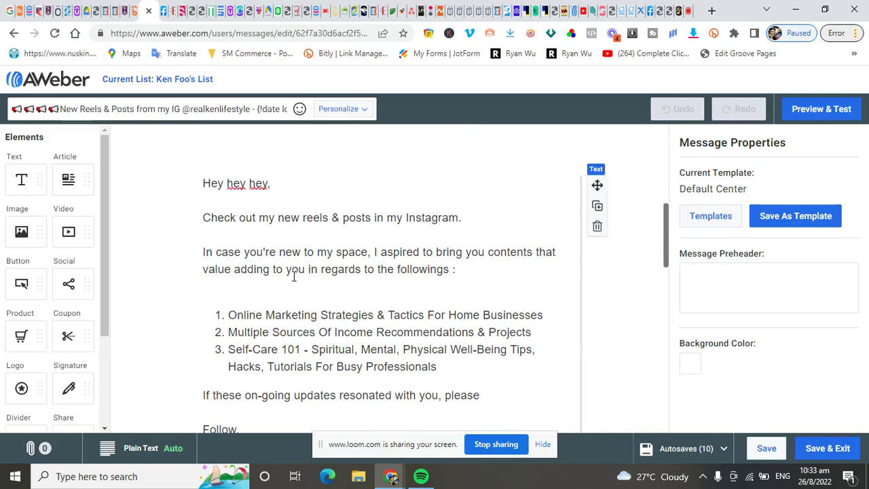
{"action": "scroll", "coordinate": [364, 305], "scroll_direction": "down", "scroll_amount": 1}
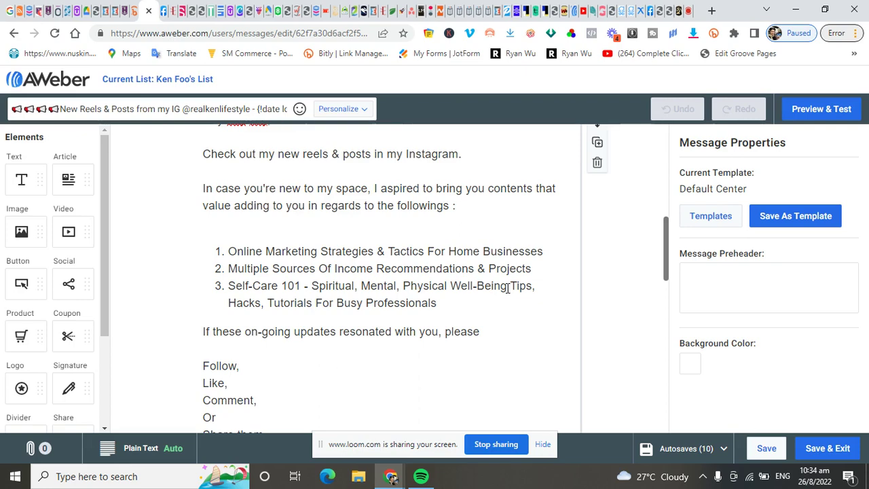
{"action": "scroll", "coordinate": [409, 322], "scroll_direction": "down", "scroll_amount": 4}
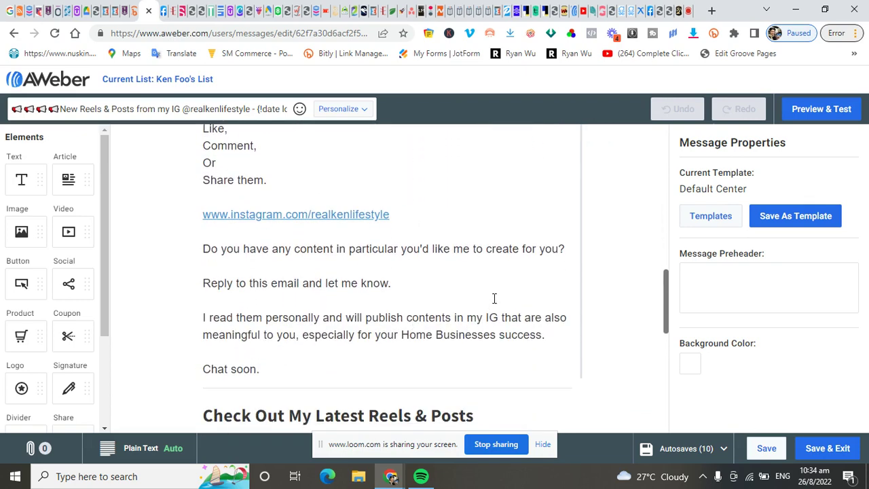
{"action": "scroll", "coordinate": [493, 299], "scroll_direction": "down", "scroll_amount": 1}
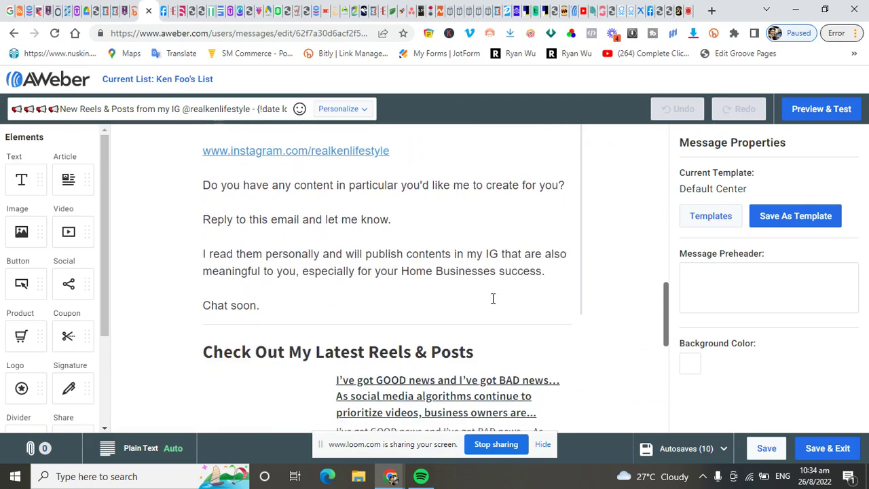
Examine the Instagram posts pulled into the feed element under the Check Out My Latest Reels & Posts heading.
{"action": "scroll", "coordinate": [493, 299], "scroll_direction": "down", "scroll_amount": 3}
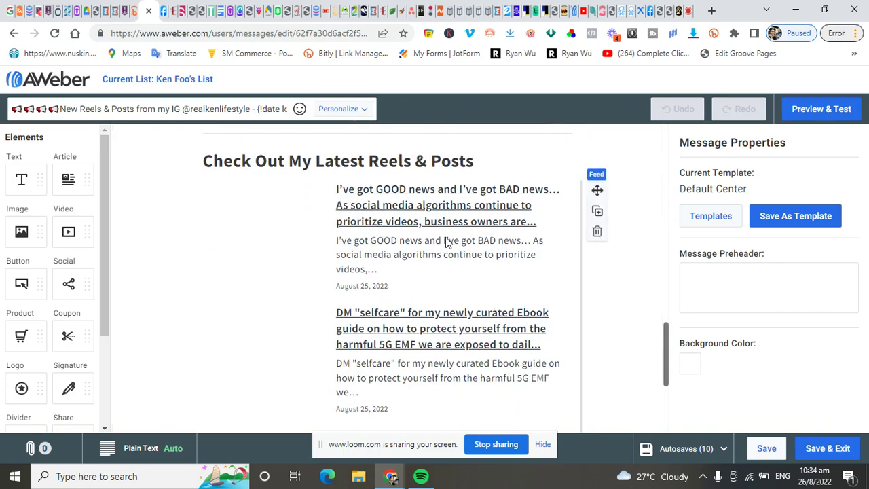
{"action": "scroll", "coordinate": [448, 245], "scroll_direction": "down", "scroll_amount": 1}
{"action": "scroll", "coordinate": [456, 234], "scroll_direction": "up", "scroll_amount": 2}
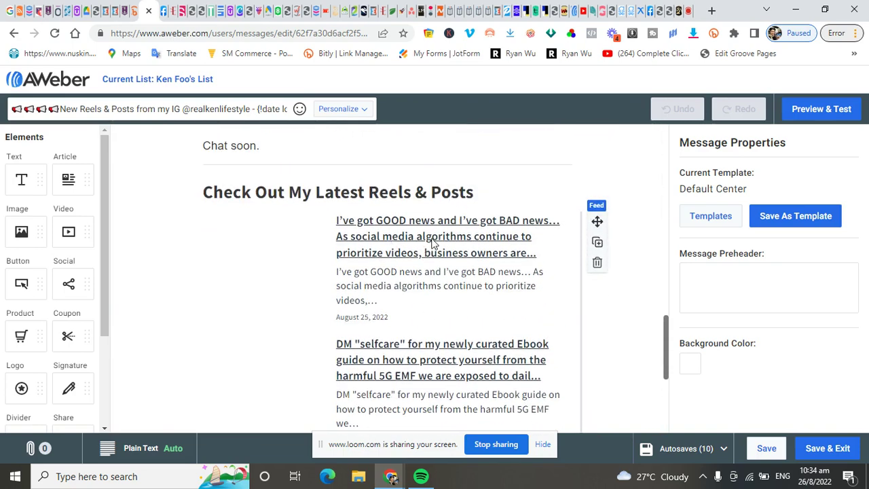
{"action": "scroll", "coordinate": [438, 251], "scroll_direction": "up", "scroll_amount": 1}
{"action": "scroll", "coordinate": [449, 264], "scroll_direction": "down", "scroll_amount": 2}
{"action": "scroll", "coordinate": [458, 271], "scroll_direction": "down", "scroll_amount": 1}
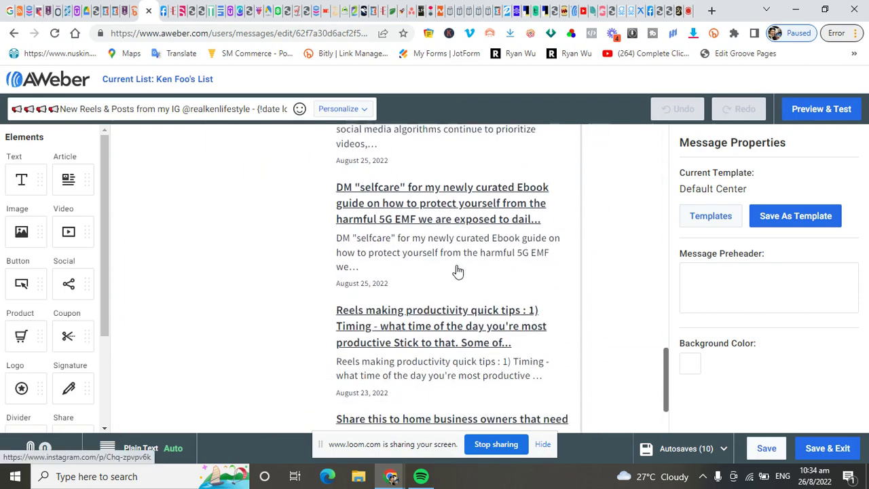
{"action": "scroll", "coordinate": [459, 272], "scroll_direction": "down", "scroll_amount": 2}
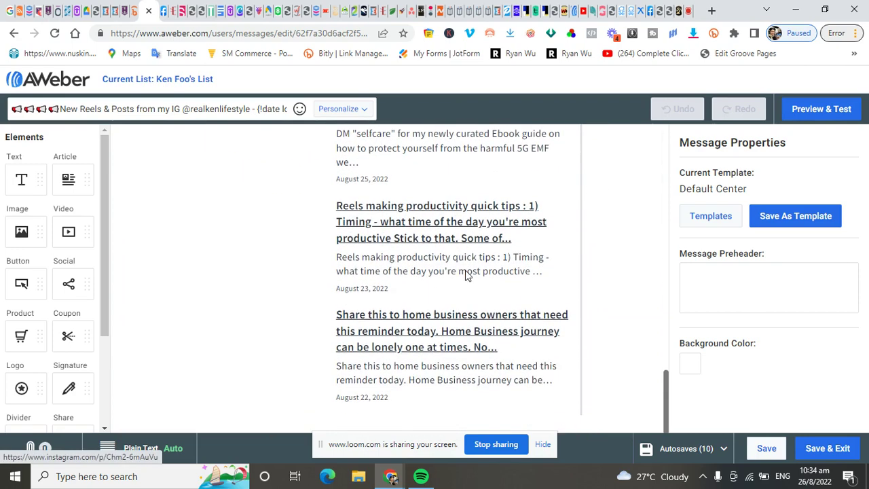
{"action": "scroll", "coordinate": [465, 275], "scroll_direction": "up", "scroll_amount": 4}
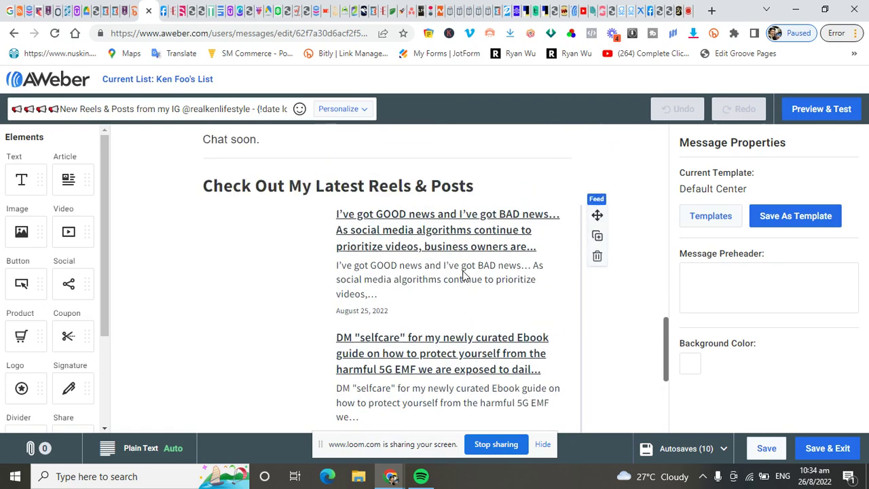
{"action": "scroll", "coordinate": [465, 275], "scroll_direction": "up", "scroll_amount": 1}
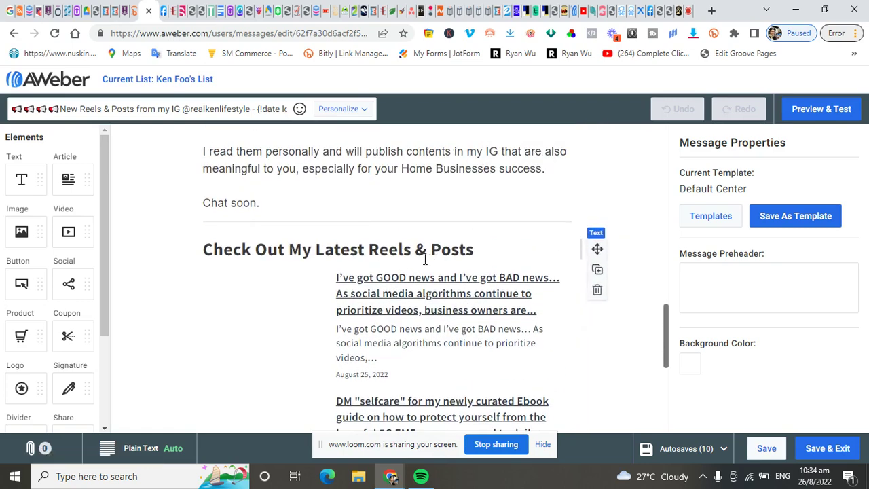
Reread the email text back up to its greeting and switch to the Loom recording page.
{"action": "scroll", "coordinate": [425, 259], "scroll_direction": "up", "scroll_amount": 1}
{"action": "scroll", "coordinate": [424, 225], "scroll_direction": "up", "scroll_amount": 2}
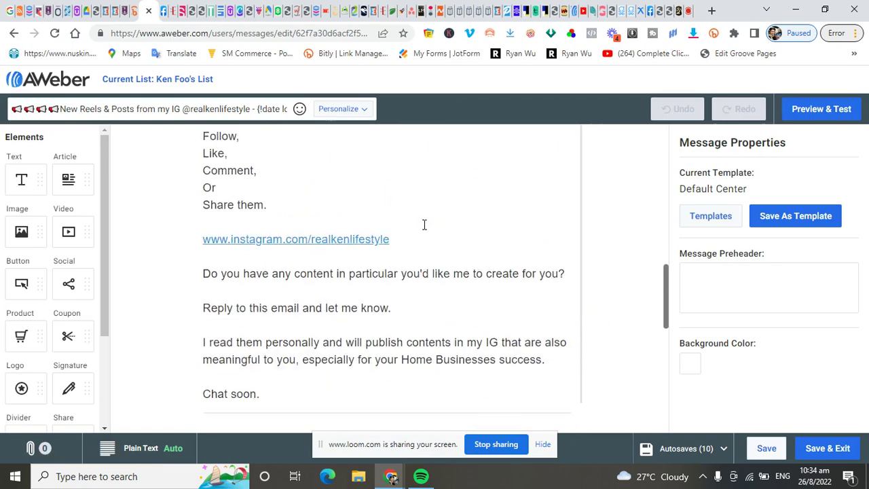
{"action": "scroll", "coordinate": [424, 224], "scroll_direction": "up", "scroll_amount": 2}
{"action": "scroll", "coordinate": [419, 228], "scroll_direction": "up", "scroll_amount": 1}
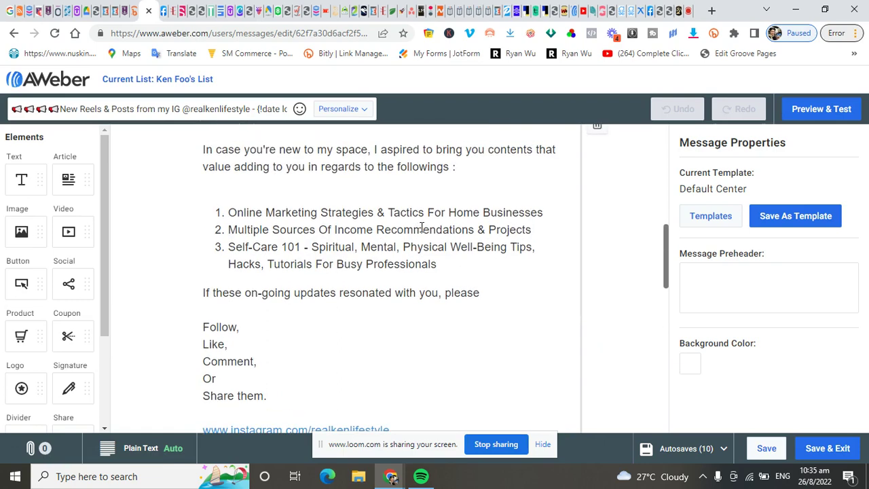
{"action": "scroll", "coordinate": [422, 227], "scroll_direction": "up", "scroll_amount": 1}
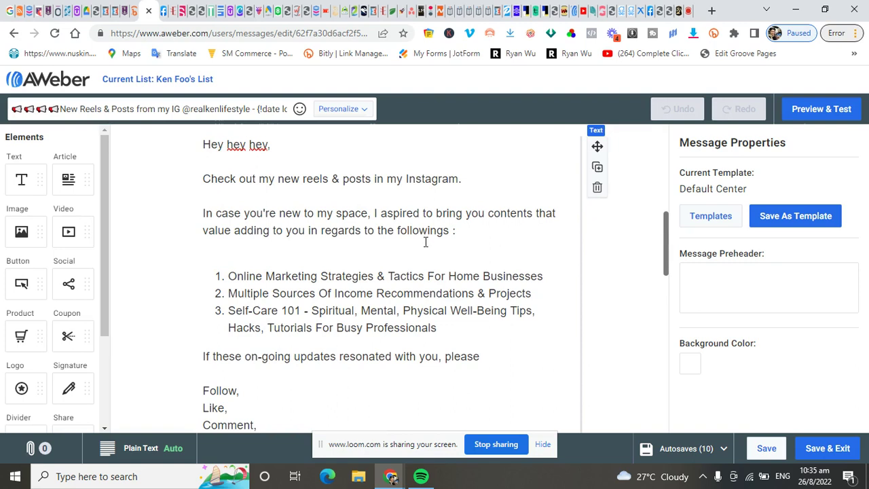
{"action": "scroll", "coordinate": [426, 243], "scroll_direction": "up", "scroll_amount": 1}
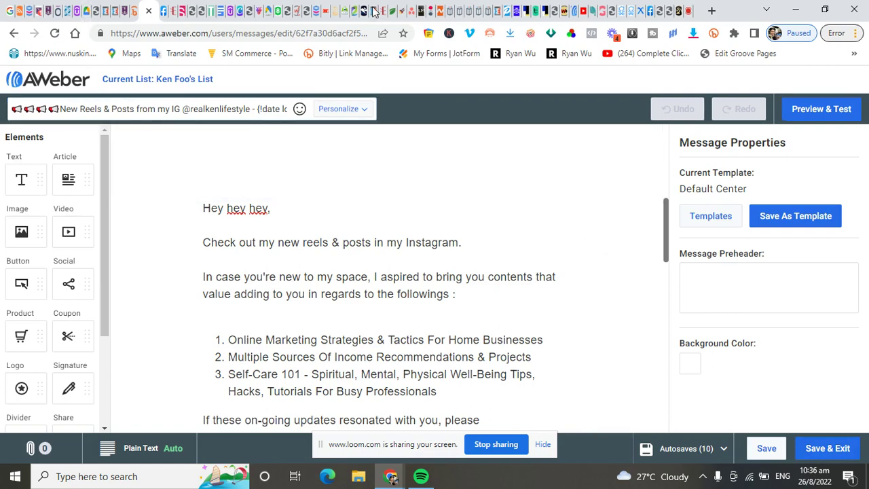
{"action": "left_click", "coordinate": [689, 12]}
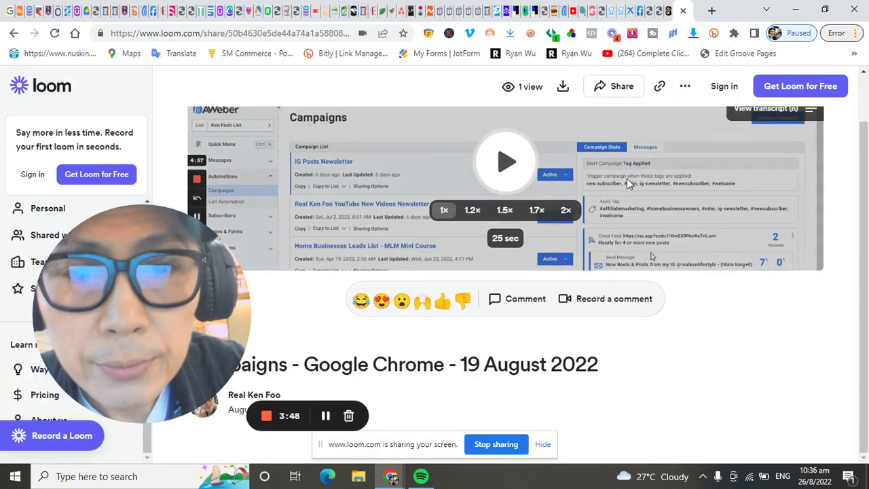